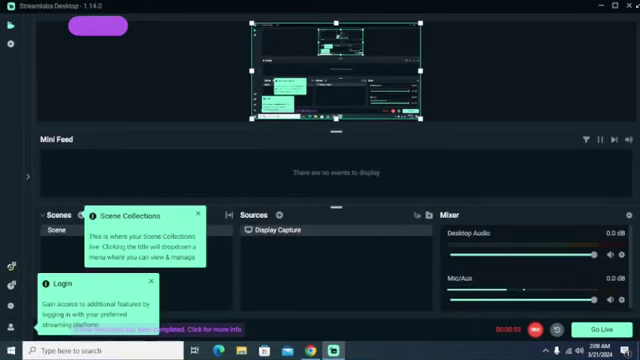
- Switch from Streamlabs Desktop to the Chrome window showing the Prankshit homepage
key(alt+Tab)
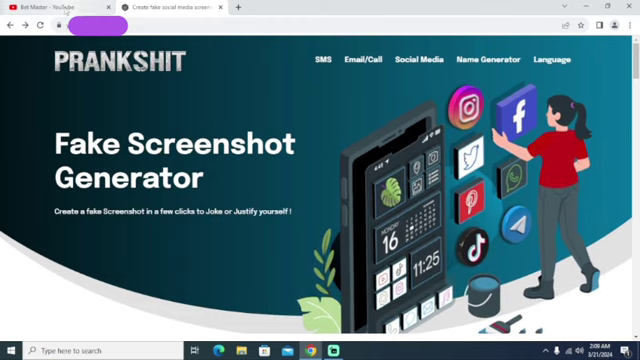
- Bring up the Bet Master YouTube channel page in the second browser tab
click(66, 9)
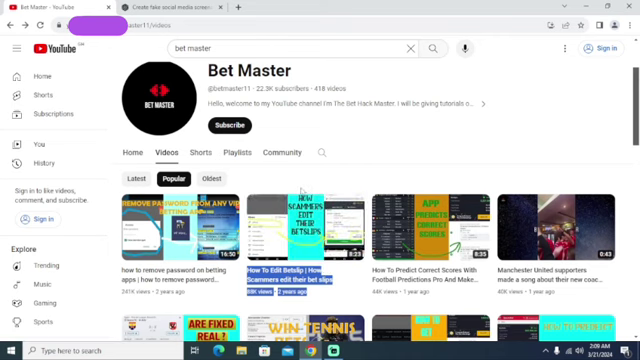
- Minimize Chrome so the bare Windows desktop shows
mouse_move(290, 227)
click(565, 6)
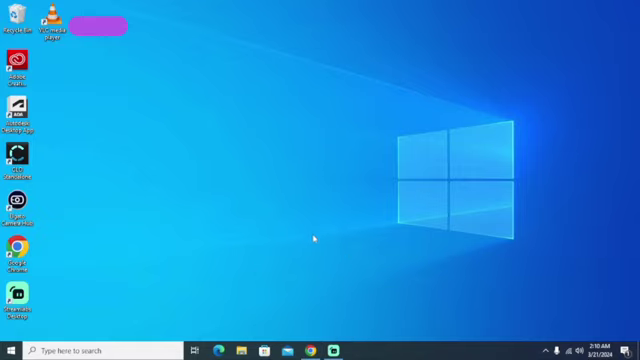
- Restore the Chrome window showing the Bet Master YouTube channel from the taskbar
click(310, 350)
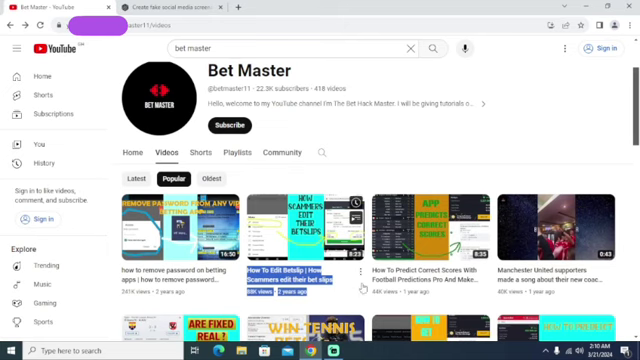
mouse_move(306, 226)
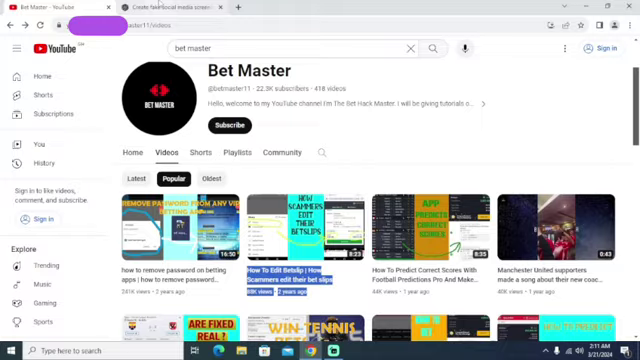
- Return to the Prankshit generator tab
click(160, 7)
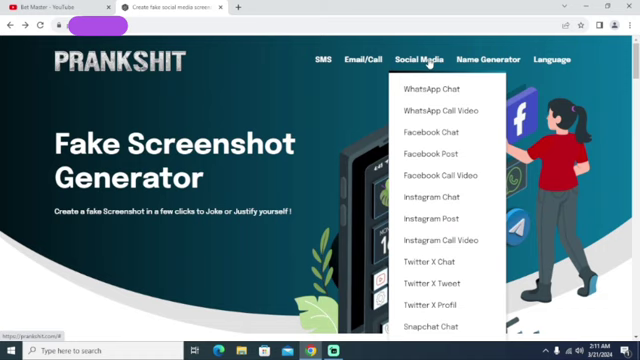
mouse_move(419, 59)
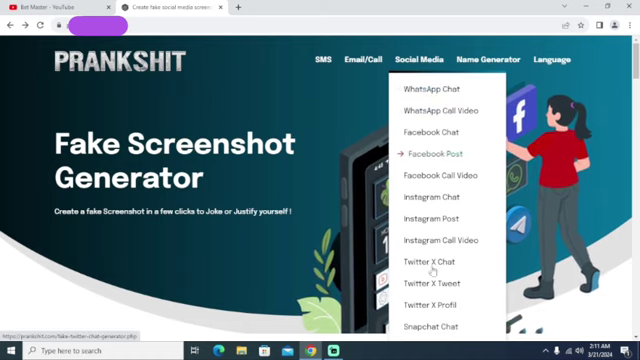
scroll(434, 260, down, 2)
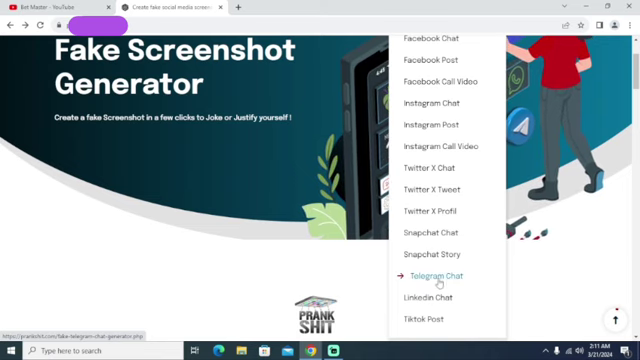
click(436, 276)
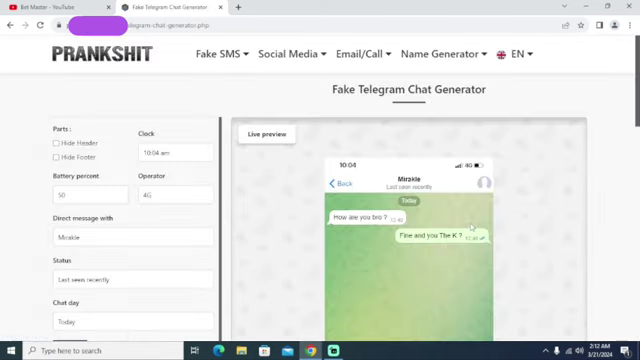
scroll(399, 156, down, 3)
scroll(336, 178, down, 1)
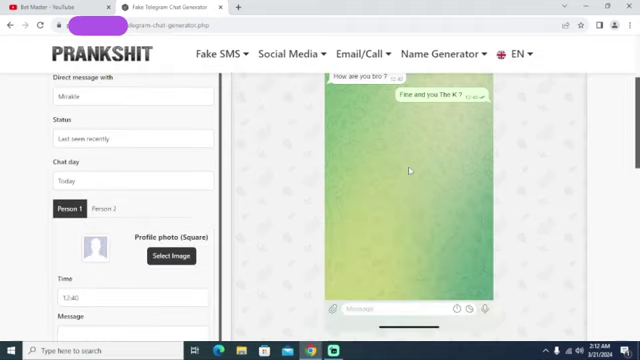
scroll(409, 171, down, 3)
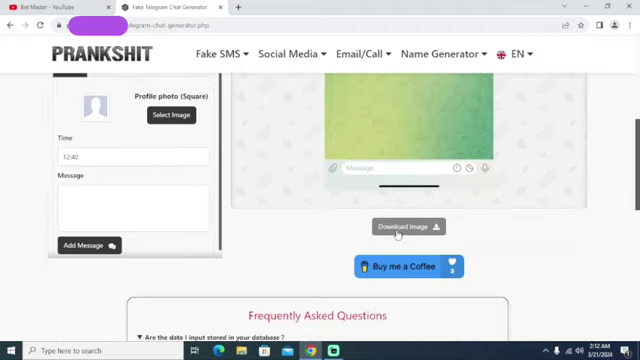
scroll(399, 234, up, 3)
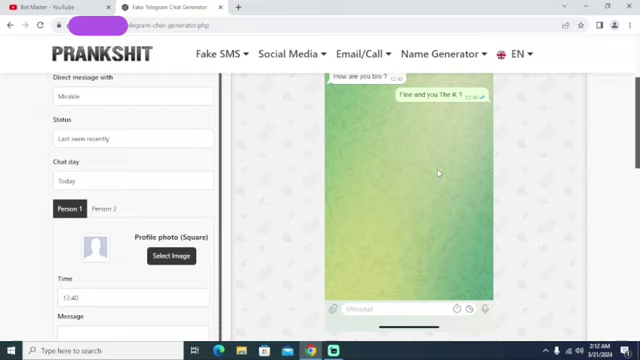
scroll(438, 173, down, 4)
scroll(430, 180, down, 1)
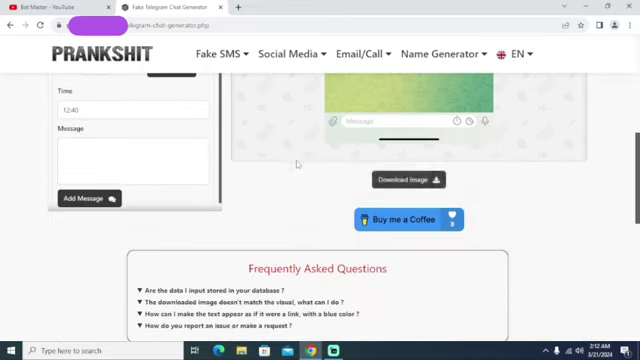
scroll(297, 163, up, 5)
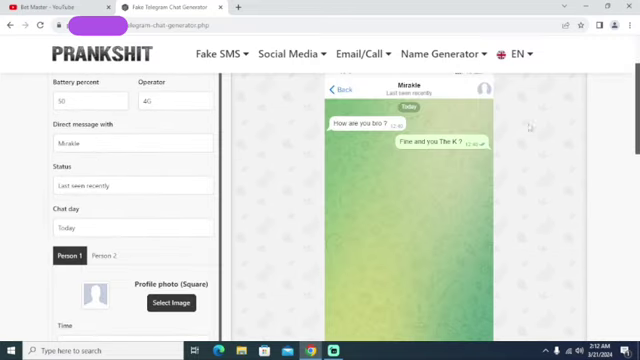
scroll(196, 163, up, 3)
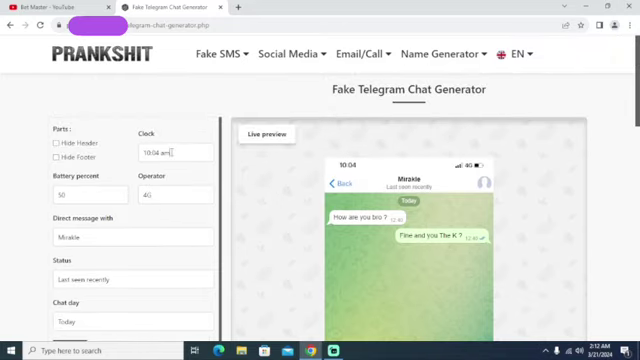
drag(172, 152, 147, 152)
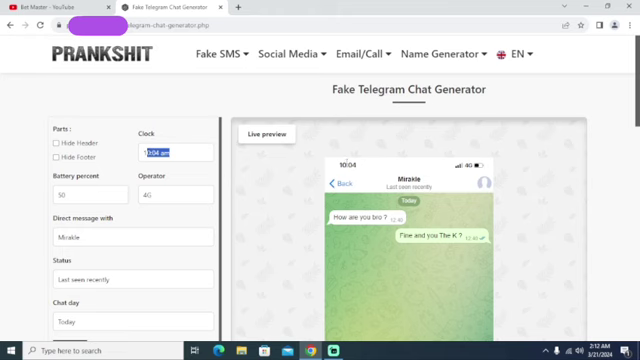
drag(360, 165, 331, 171)
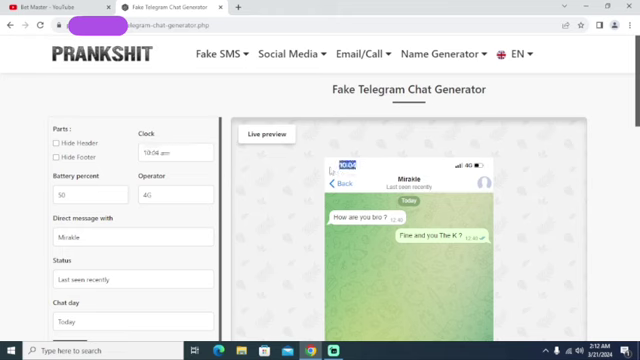
- Toggle Hide Header on and back off, and select the battery value 50 to replace with 20
click(56, 143)
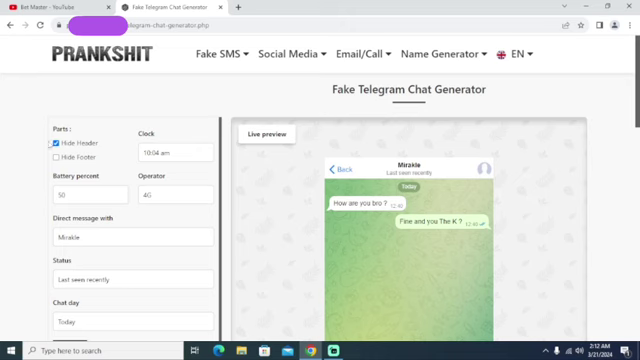
click(56, 143)
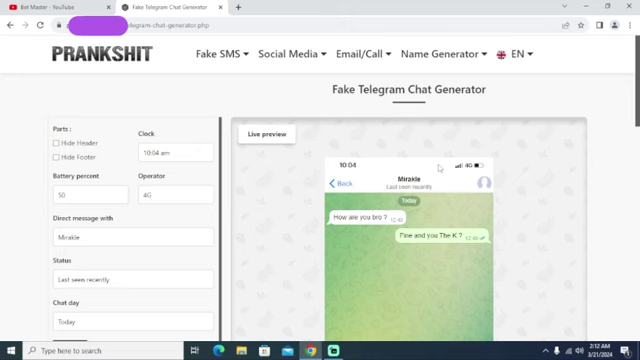
scroll(440, 167, down, 2)
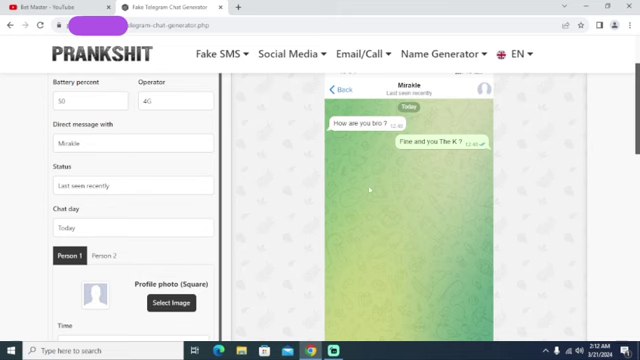
scroll(178, 200, up, 2)
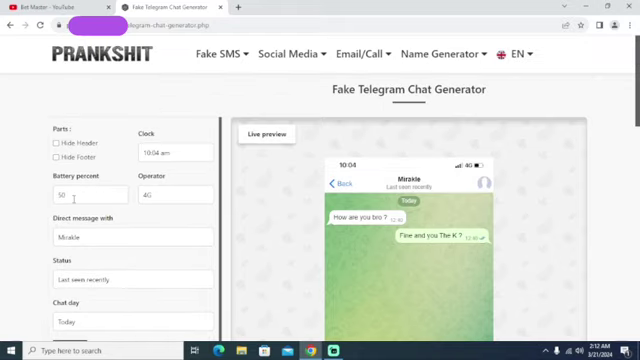
drag(73, 197, 27, 205)
text(20)
scroll(220, 210, down, 3)
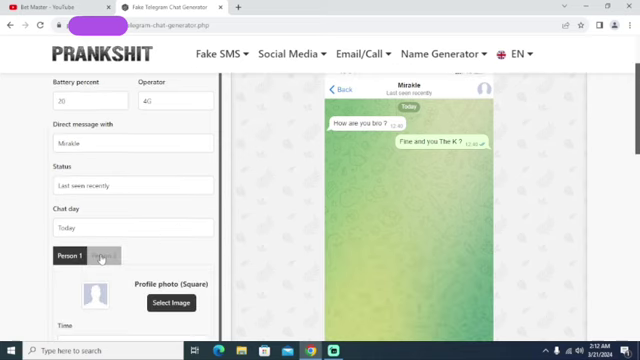
scroll(255, 242, down, 3)
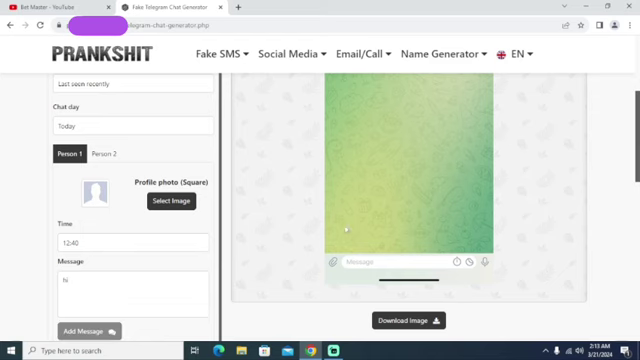
scroll(369, 218, up, 2)
scroll(369, 218, up, 4)
scroll(341, 246, up, 2)
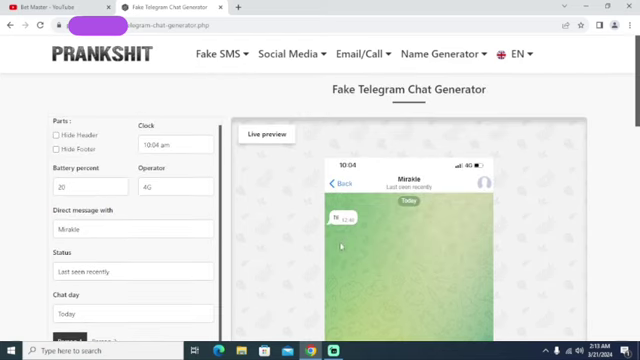
scroll(360, 216, down, 4)
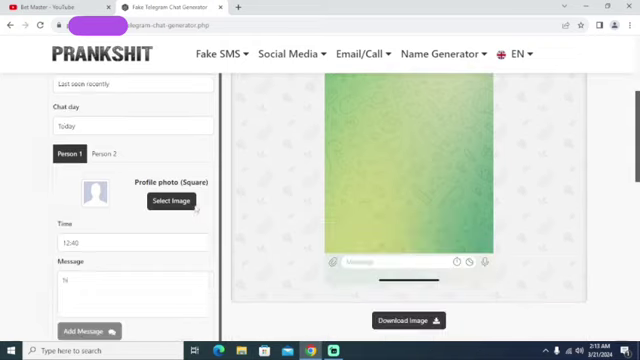
- As Person 2, add a Sent 'hello' message after Mirakle's 'hi'
click(104, 153)
click(66, 254)
text(hello)
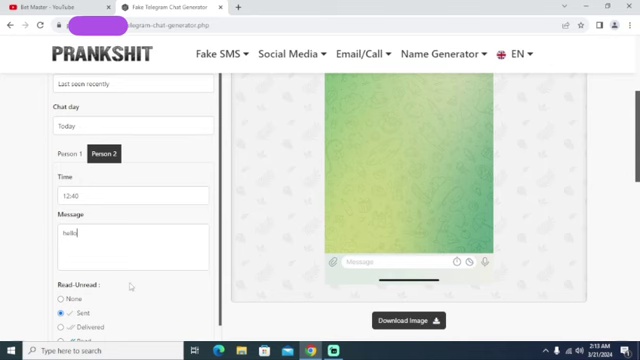
scroll(135, 280, down, 1)
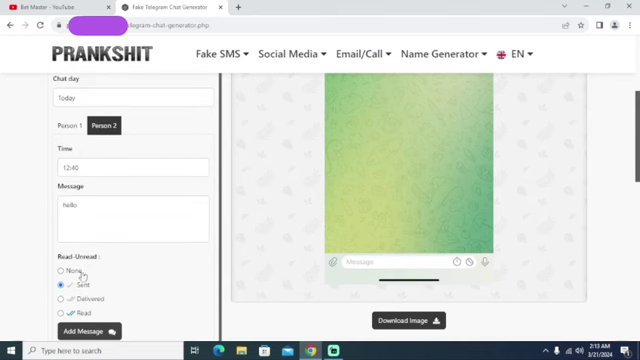
click(89, 331)
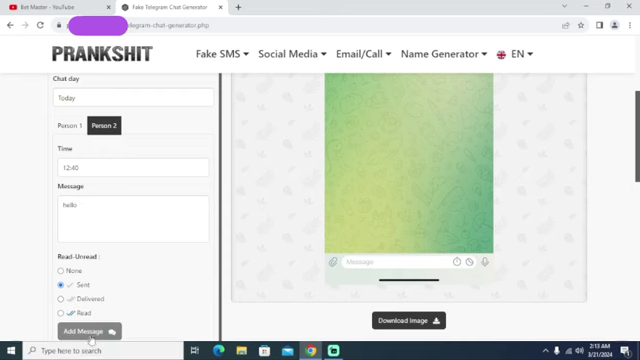
scroll(312, 213, up, 4)
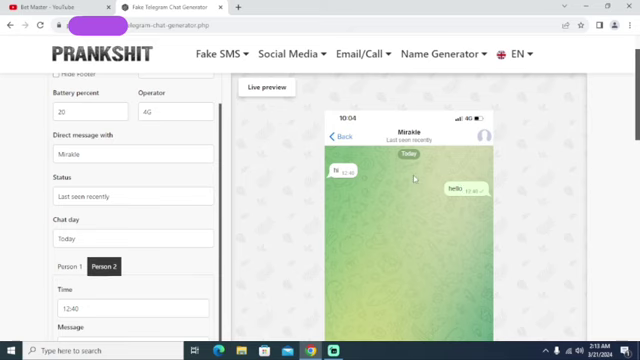
scroll(260, 150, down, 5)
scroll(210, 200, down, 3)
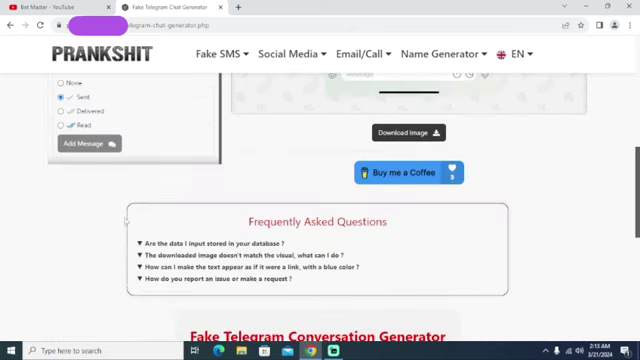
scroll(151, 187, up, 2)
scroll(151, 187, up, 3)
scroll(125, 180, up, 5)
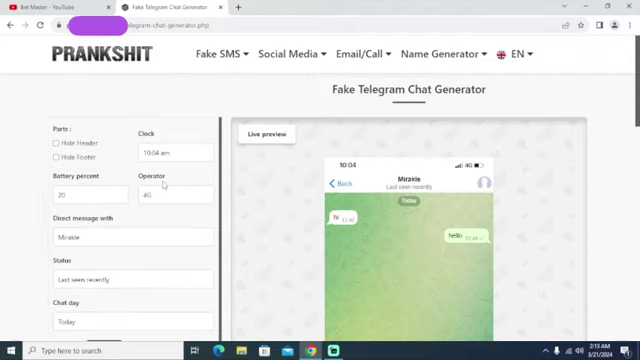
scroll(151, 200, down, 2)
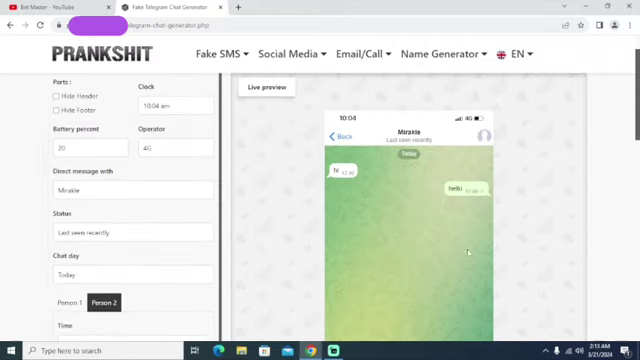
scroll(281, 201, down, 2)
scroll(400, 220, down, 3)
scroll(440, 230, down, 2)
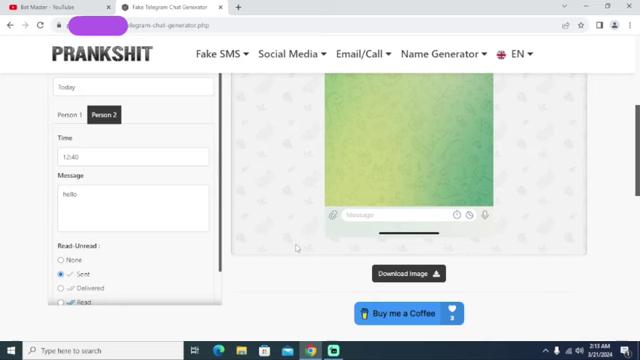
scroll(297, 228, up, 4)
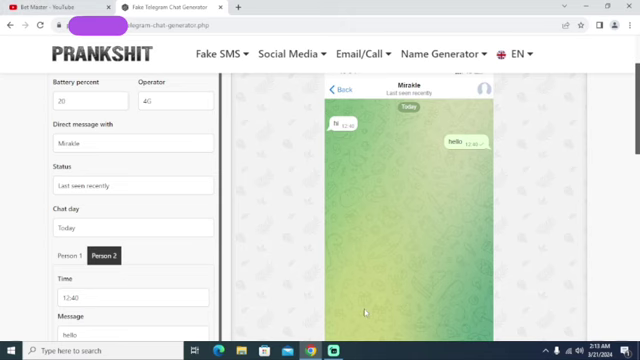
scroll(273, 155, up, 3)
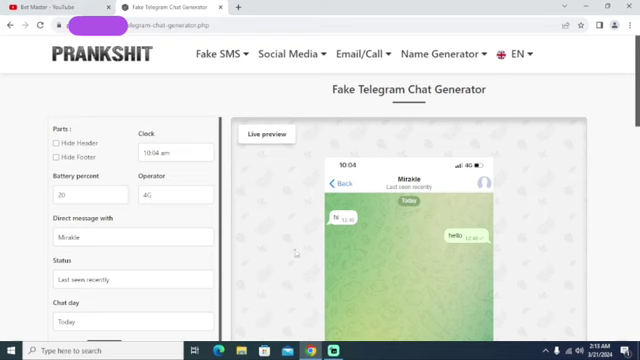
click(45, 7)
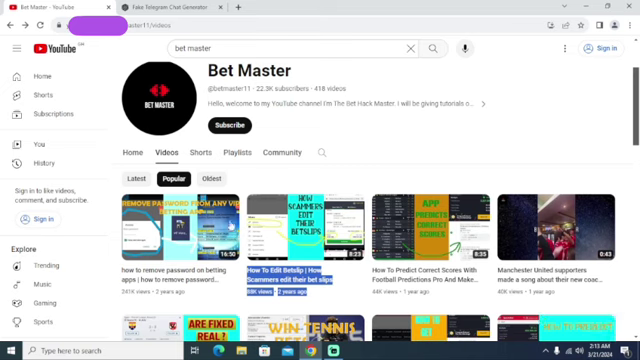
mouse_move(305, 227)
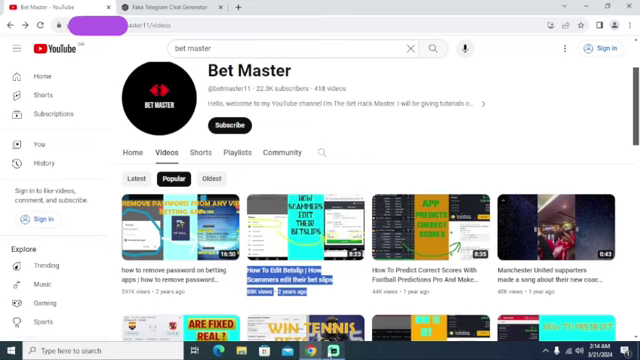
- Flip to Streamlabs and back to Chrome, then show Bet Master's Playlists tab
click(334, 350)
click(310, 350)
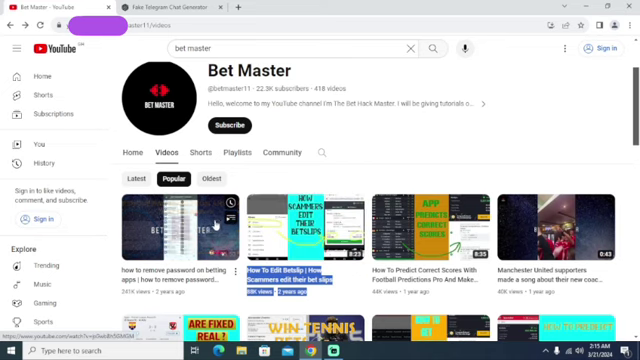
mouse_move(181, 227)
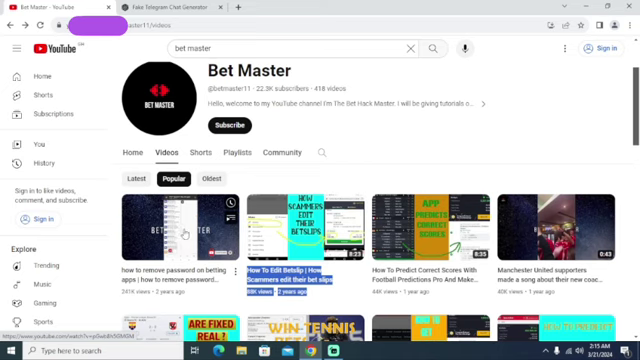
scroll(180, 238, down, 1)
scroll(173, 238, down, 1)
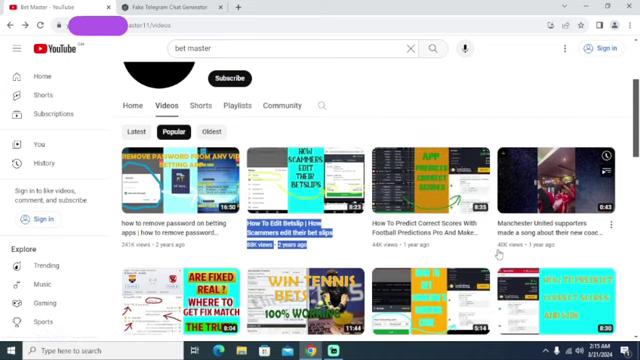
scroll(549, 262, down, 1)
scroll(196, 173, up, 3)
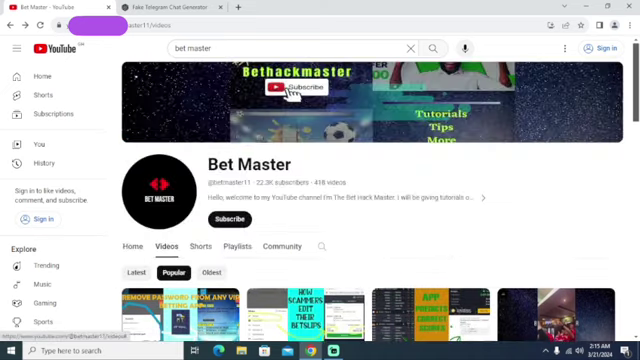
click(236, 246)
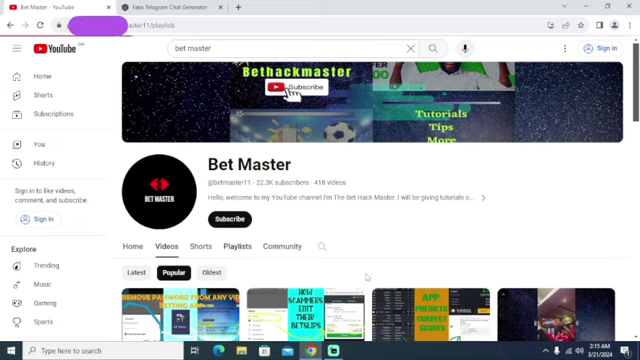
scroll(340, 278, down, 2)
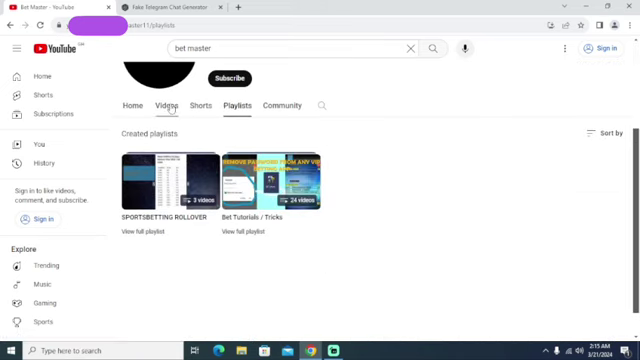
scroll(430, 233, up, 2)
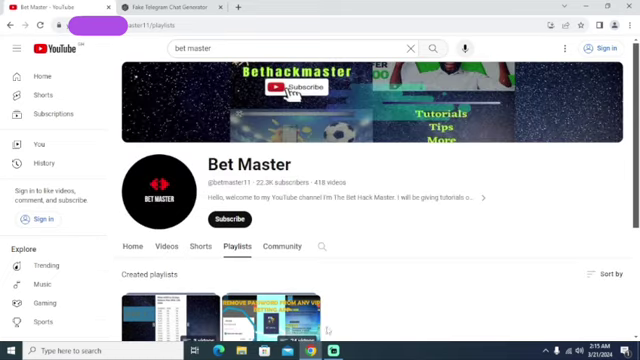